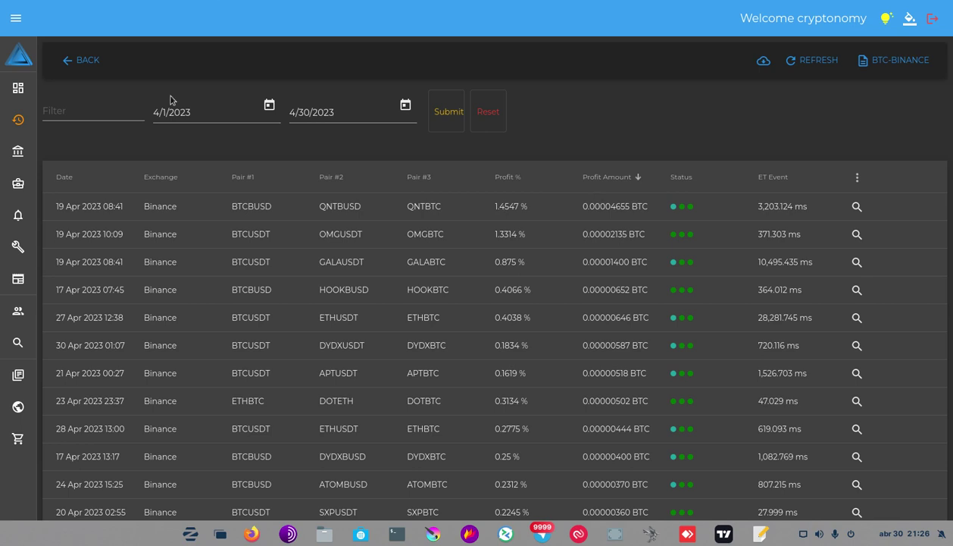
Open the scanner dashboard and view the activity stats of the BTC-BINANCE, BTC-KUCOIN and BTC-OKX scanners in turn.
left_click(19, 89)
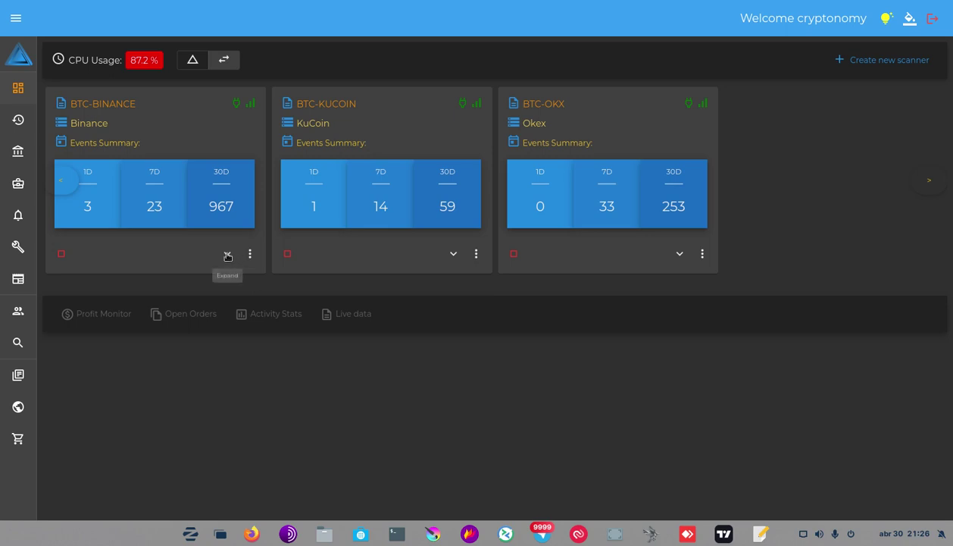
left_click(268, 313)
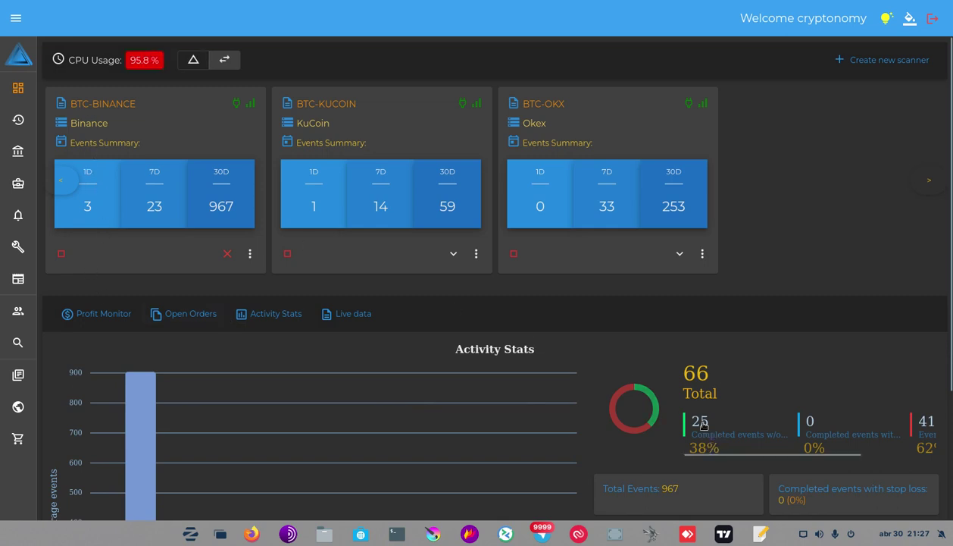
left_click(454, 253)
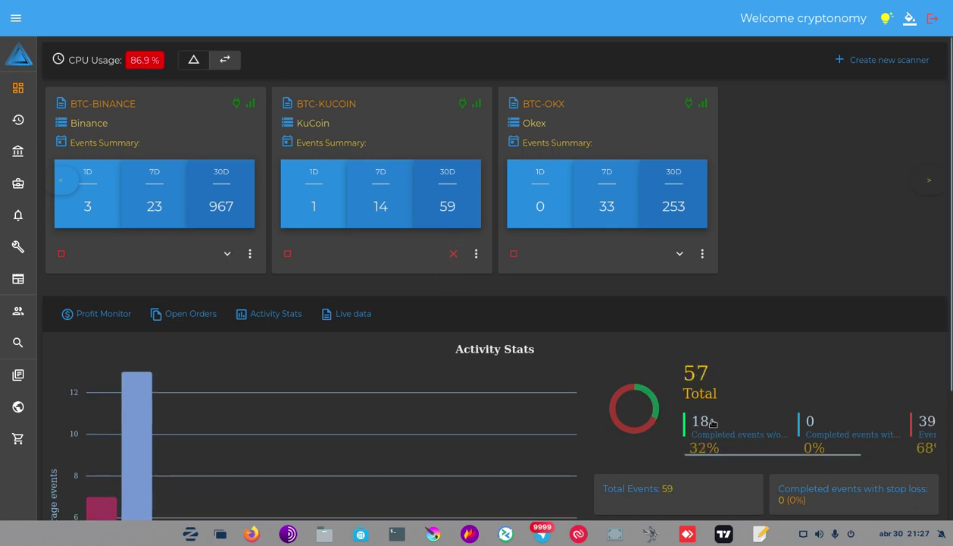
left_click(681, 255)
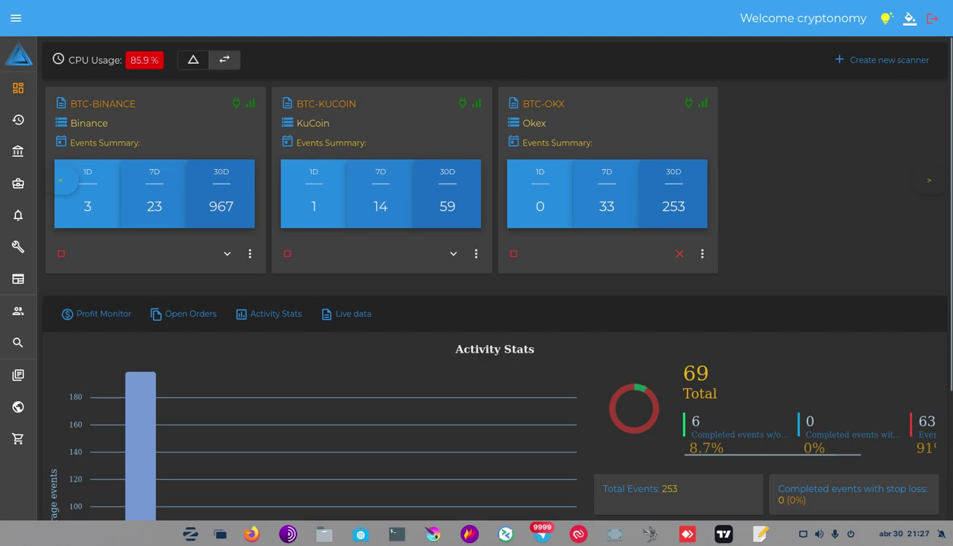
Switch to the Google Sheets trade list, check the BTCUSD price formula in L1 and look through the trades down to the totals row.
key("alt+Tab")
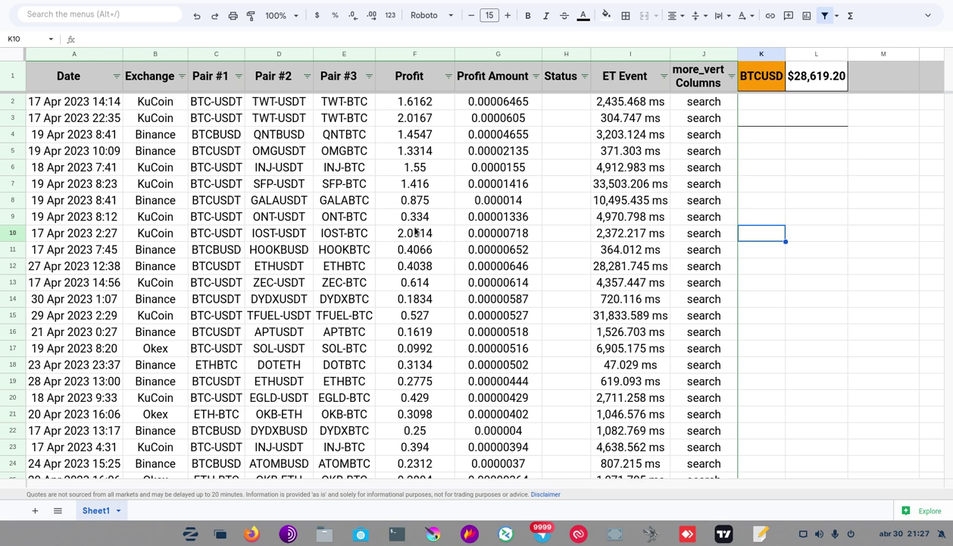
left_click(815, 86)
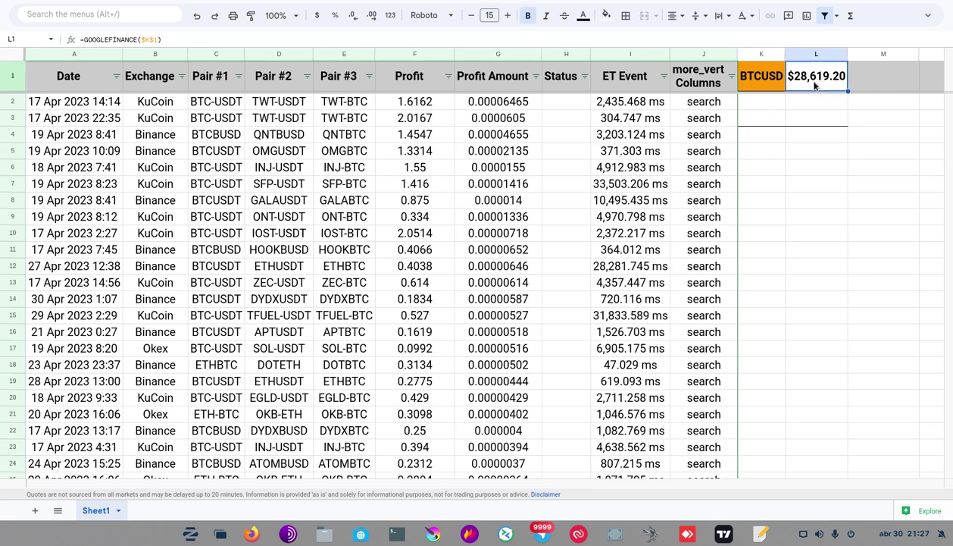
left_click(817, 186)
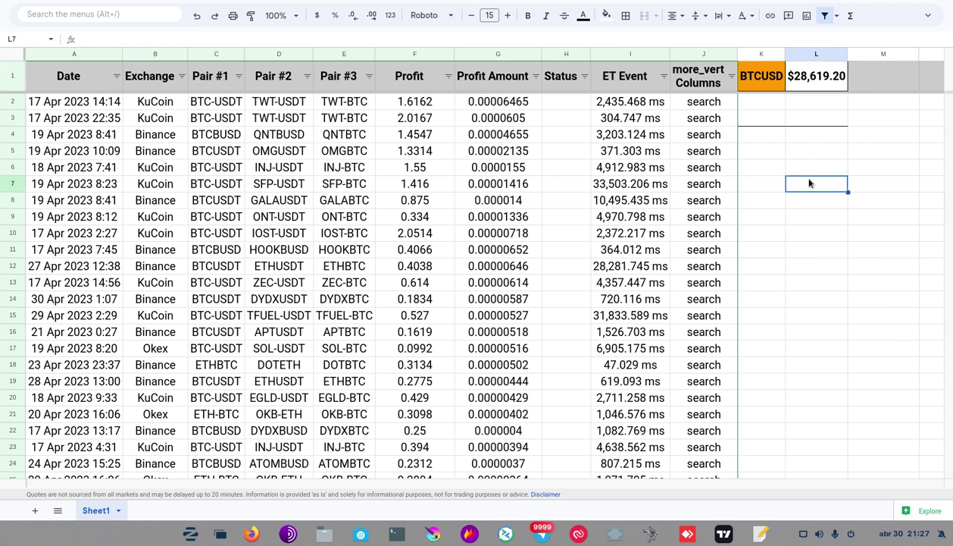
scroll(819, 178, "down", 8)
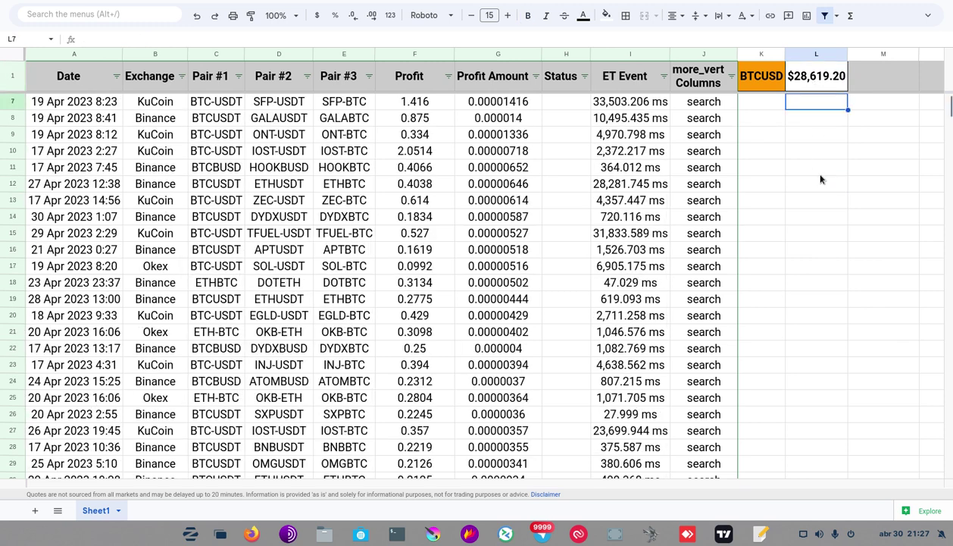
scroll(816, 181, "down", 2)
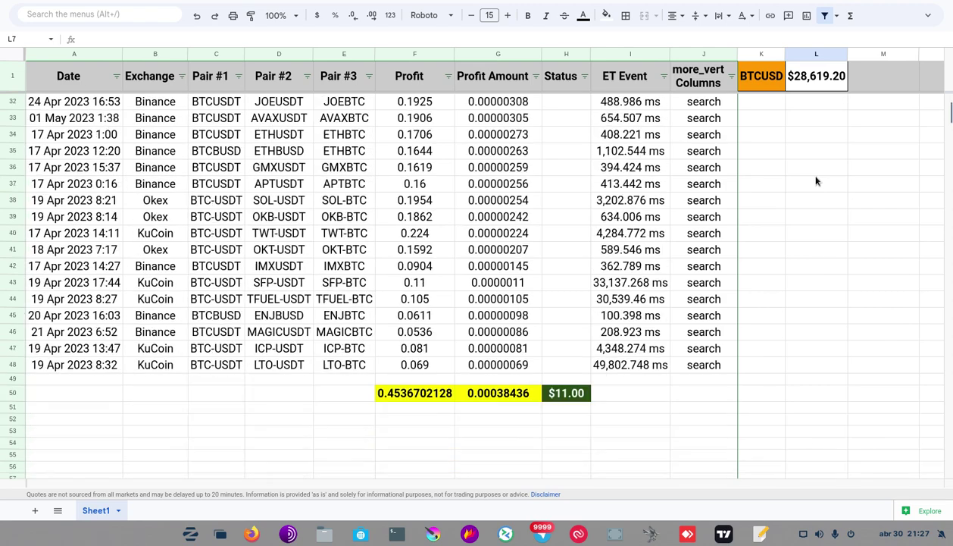
scroll(816, 181, "up", 2)
scroll(816, 181, "down", 2)
scroll(816, 181, "up", 10)
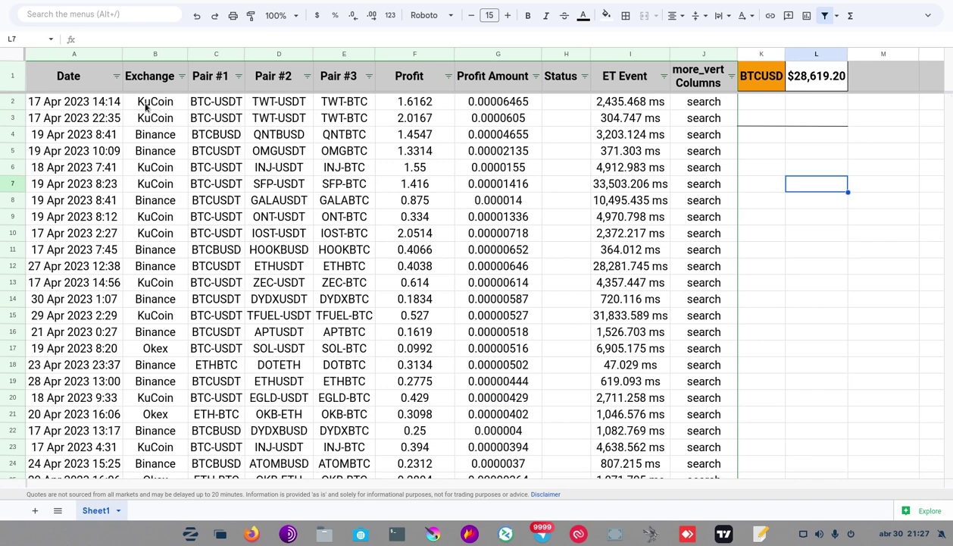
Filter the Exchange column to show only Binance trades and look through them.
left_click(182, 76)
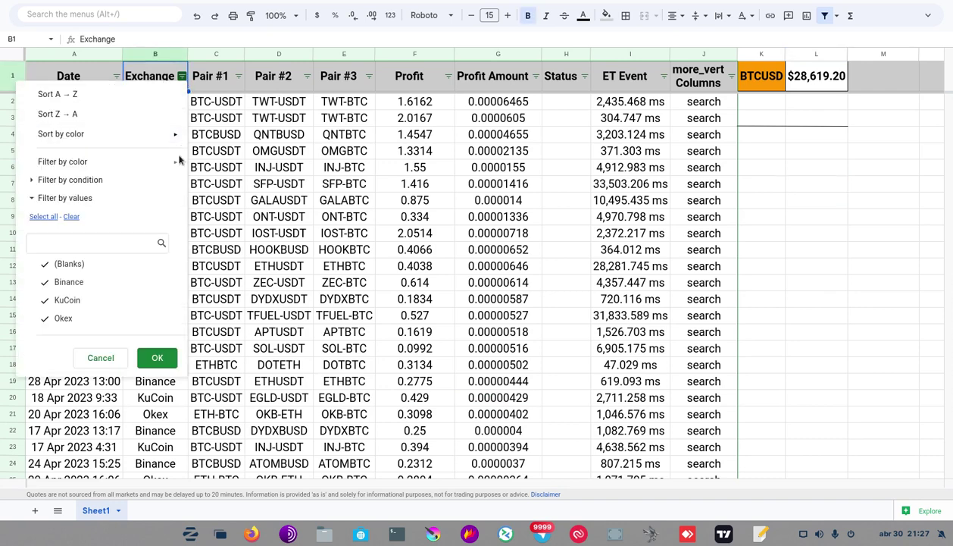
left_click(69, 216)
left_click(79, 283)
left_click(157, 357)
scroll(256, 176, "down", 10)
scroll(257, 179, "up", 10)
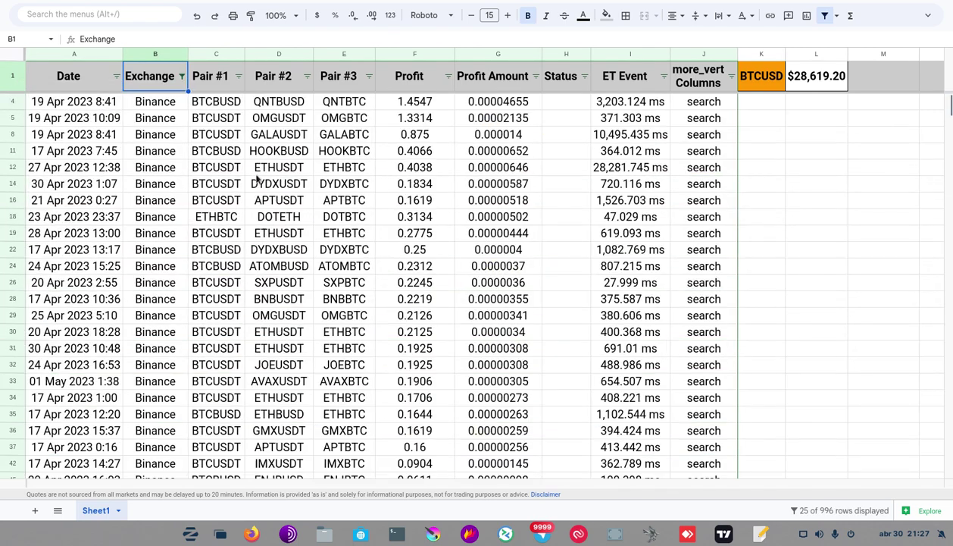
Change the Exchange column filter to show only KuCoin trades.
left_click(182, 78)
left_click(83, 300)
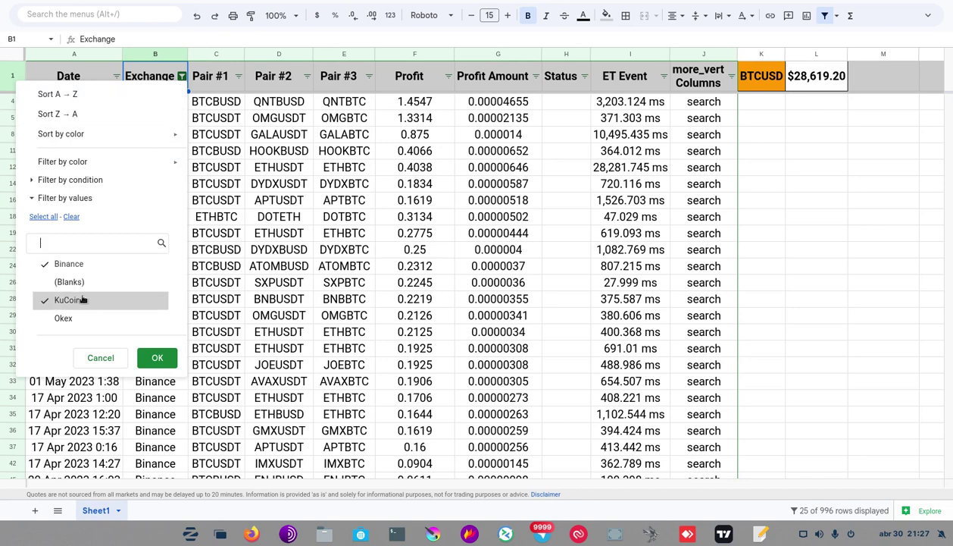
left_click(68, 264)
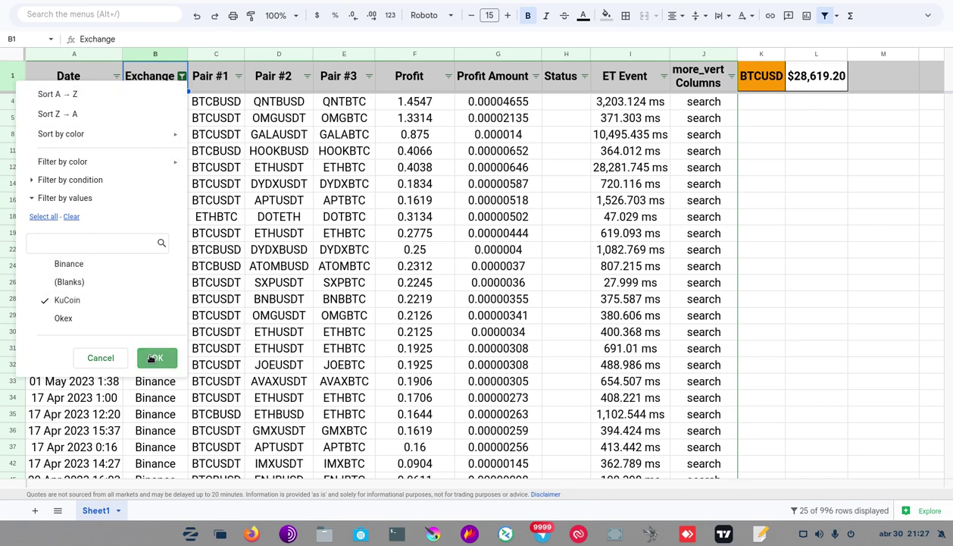
left_click(156, 358)
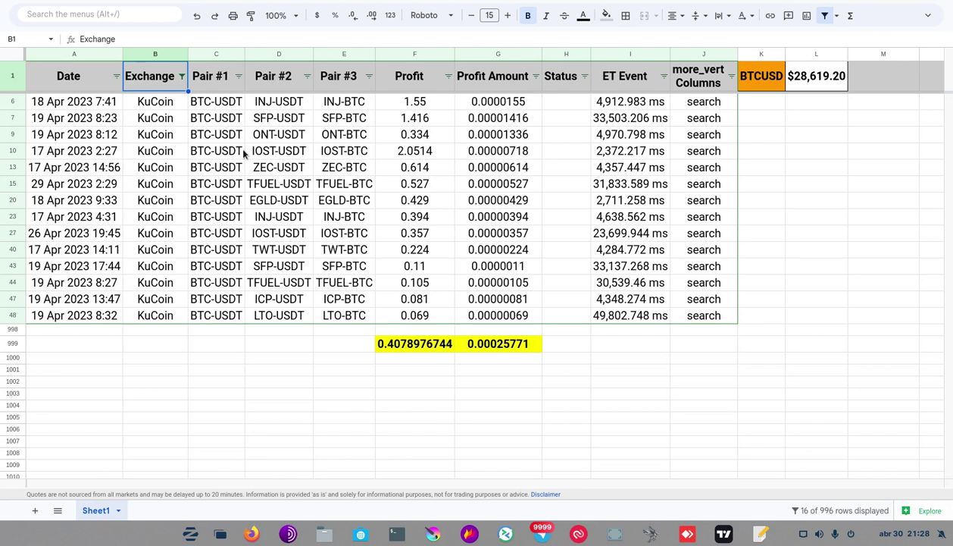
Change the Exchange column filter to show only Okex trades.
left_click(182, 76)
left_click(64, 260)
left_click(61, 319)
left_click(150, 360)
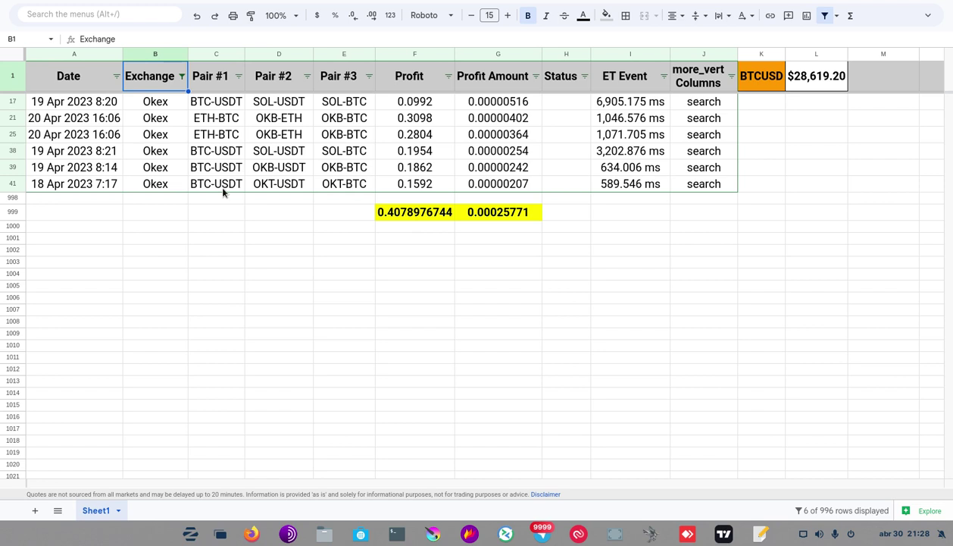
Reset the Exchange column filter to include all values.
left_click(181, 75)
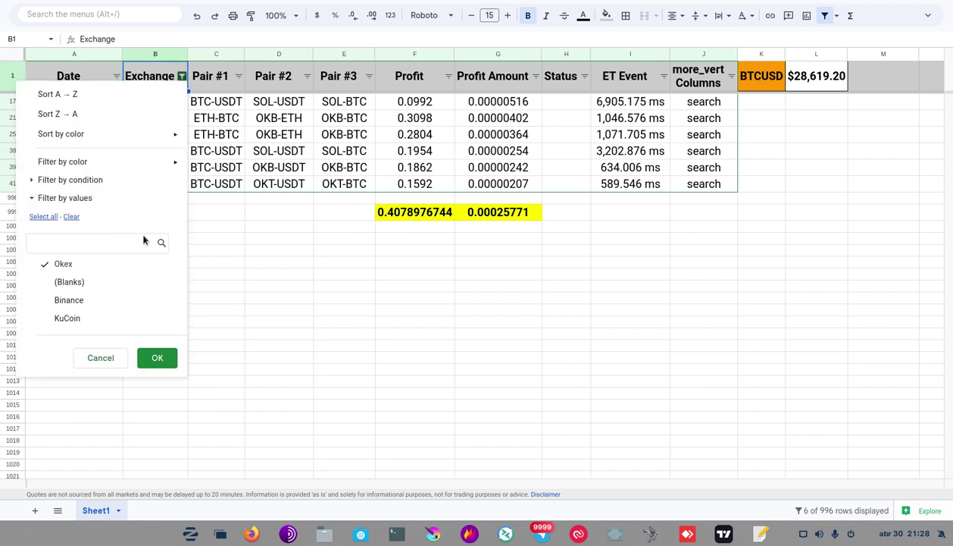
left_click(49, 218)
left_click(156, 357)
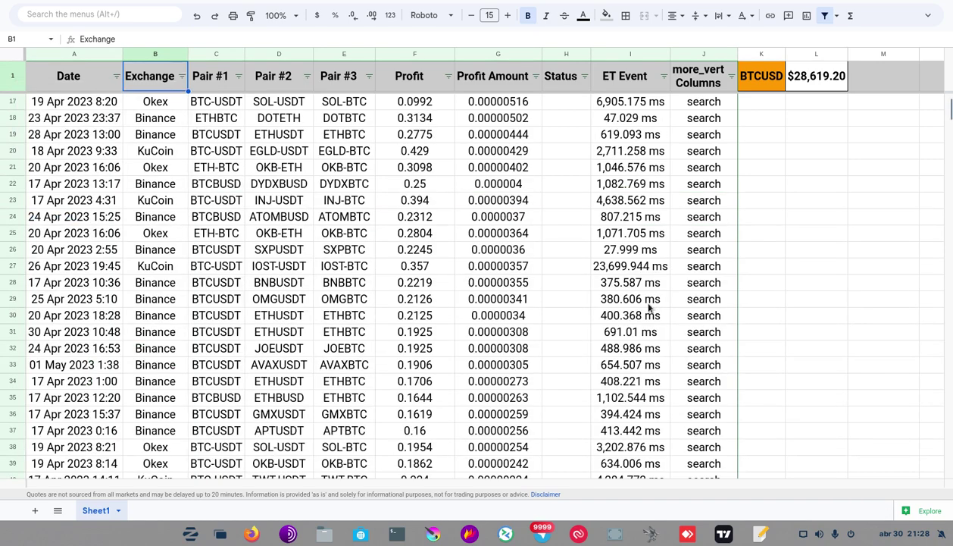
Inspect the formulas of the dollar total, profit amount sum and average profit in row 50, plus the BTCUSD price in L1.
left_click(573, 299)
scroll(455, 326, "down", 6)
scroll(470, 320, "up", 1)
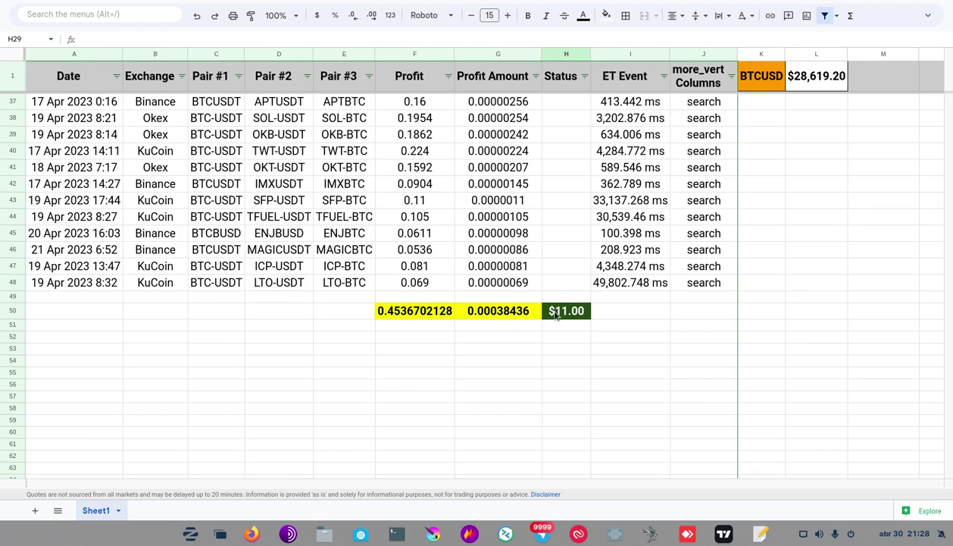
left_click(828, 86)
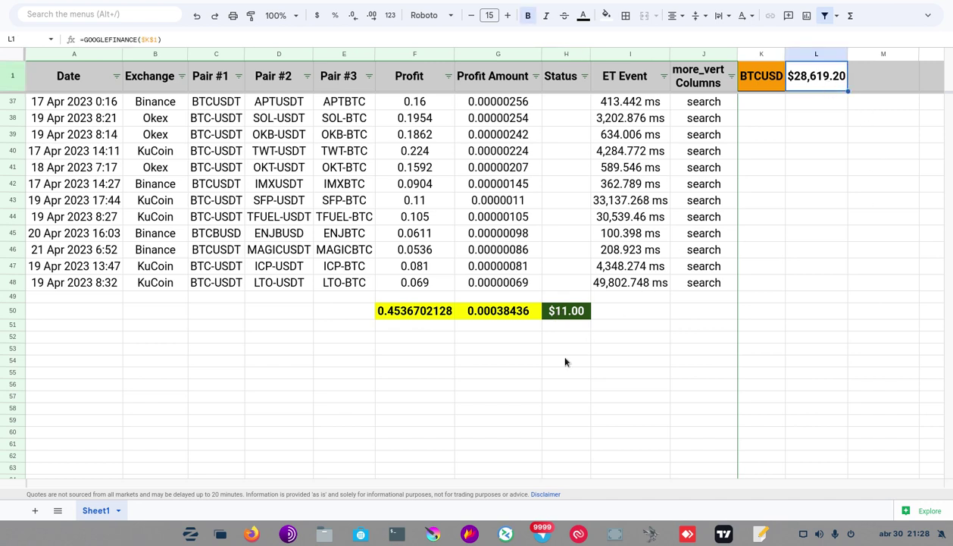
left_click(565, 319)
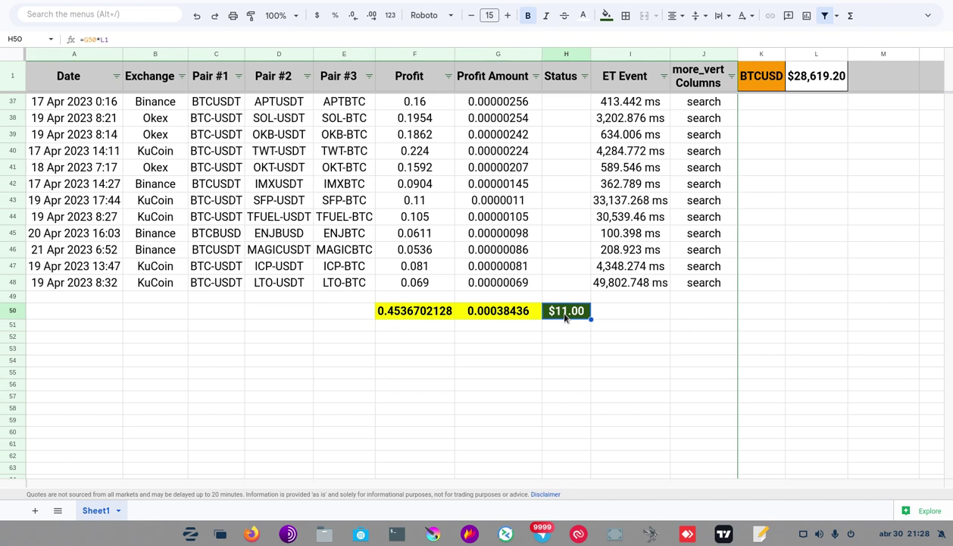
left_click(516, 312)
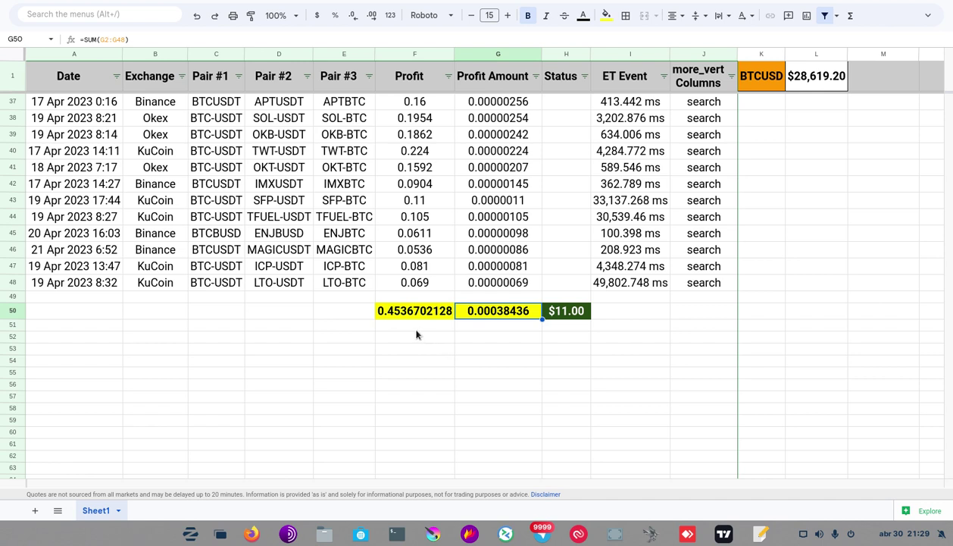
left_click(394, 317)
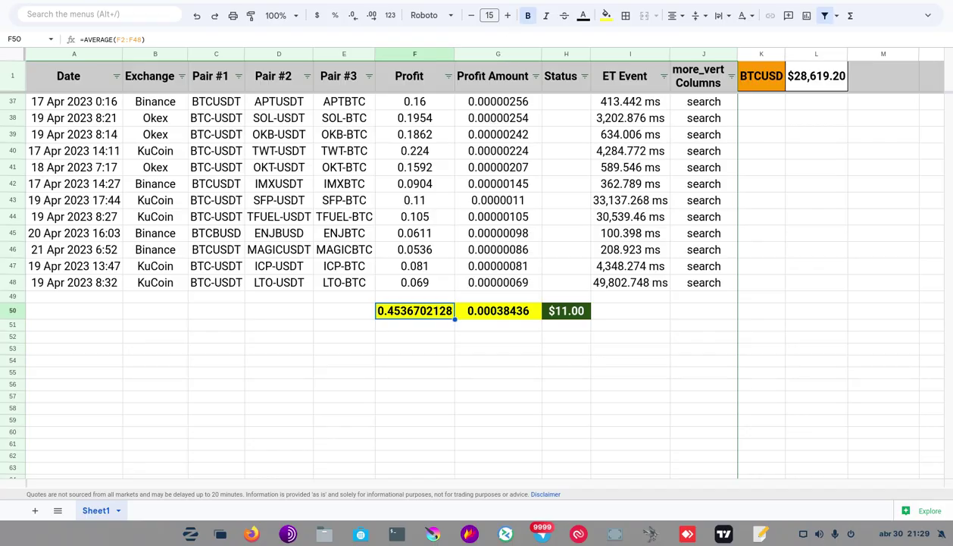
Select the Pair #1 entries from C2 to C48 to count the trades, and view the totals row.
key("alt+Tab")
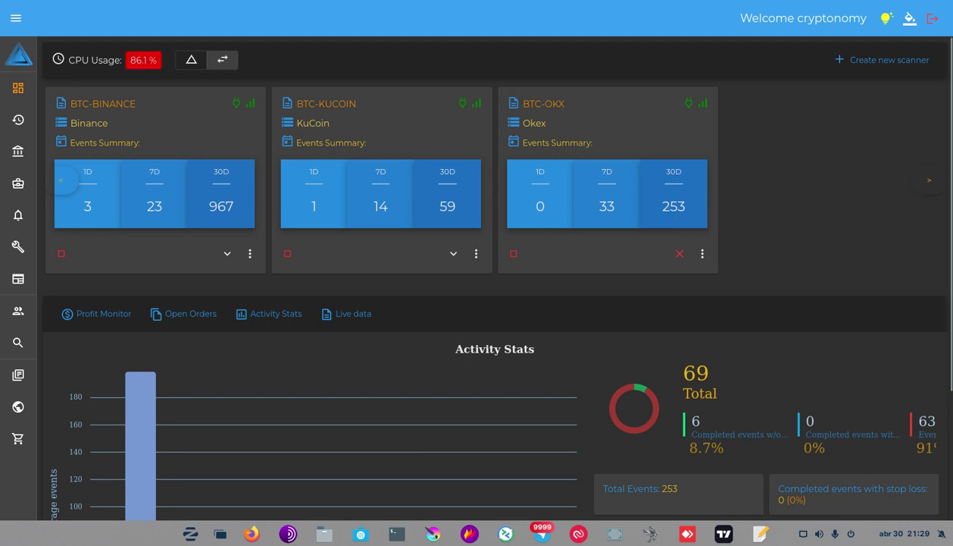
key("alt+Tab")
scroll(413, 218, "up", 10)
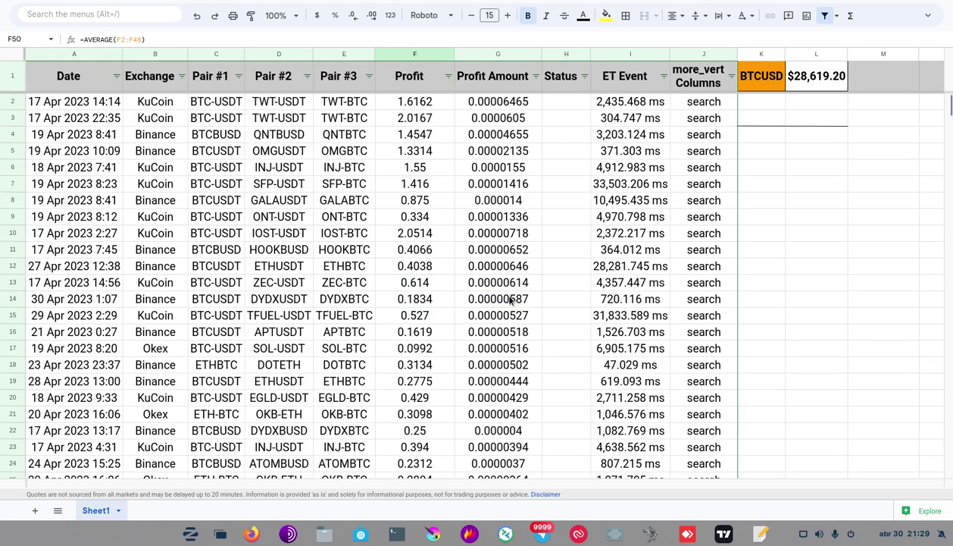
left_click(219, 104)
key("shift+Down")
key("shift+Down")
key("shift+Down")
key("shift+Down")
key("shift+Down")
key("shift+Down")
key("shift+Down")
key("shift+Down")
key("shift+Down")
key("shift+Down")
key("shift+Down")
key("shift+Down")
key("shift+Down")
key("shift+Down")
key("shift+Down")
key("shift+Down")
key("shift+Down")
key("shift+Down")
key("shift+Down")
key("shift+Down")
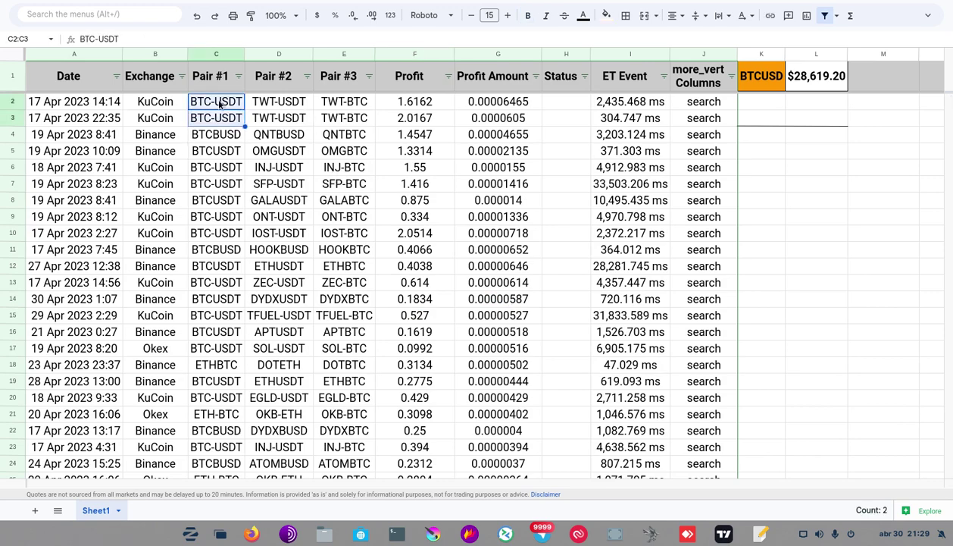
key("shift+Down")
key("shift+Down")
key("shift+Down")
key("shift+Down")
key("shift+Down")
key("shift+Down")
key("shift+Down")
key("shift+Down")
key("shift+Down")
key("shift+Down")
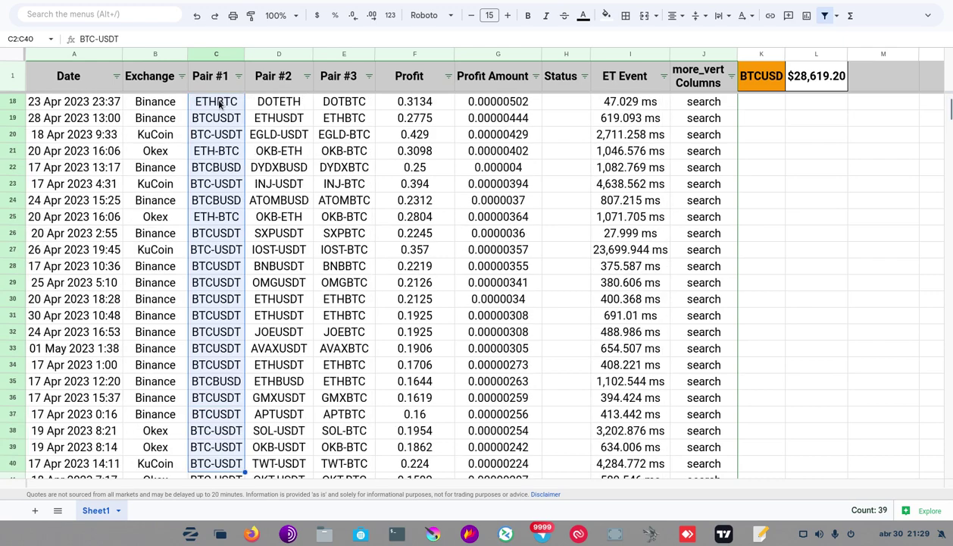
key("shift+Up")
key("shift+Up")
key("shift+Down")
key("shift+Up")
key("shift+Down")
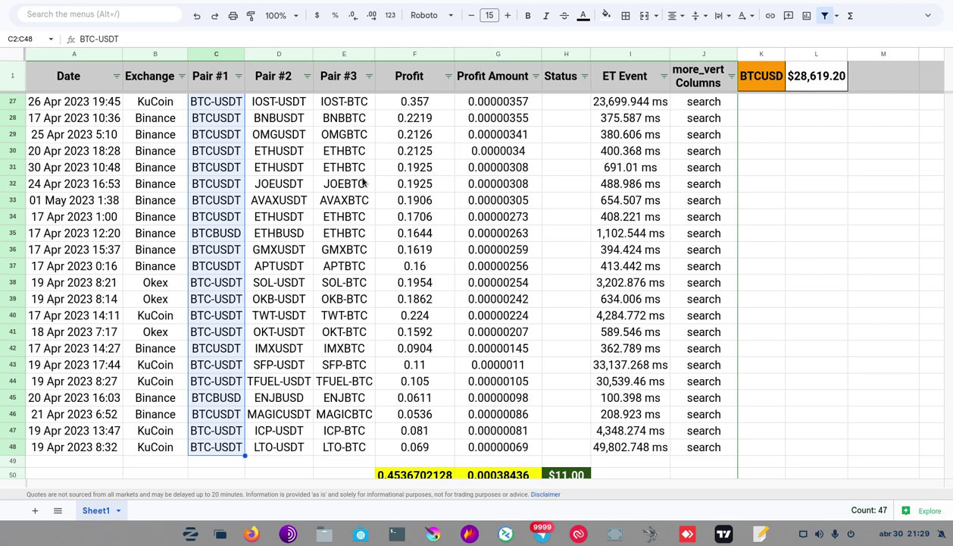
scroll(364, 182, "down", 3)
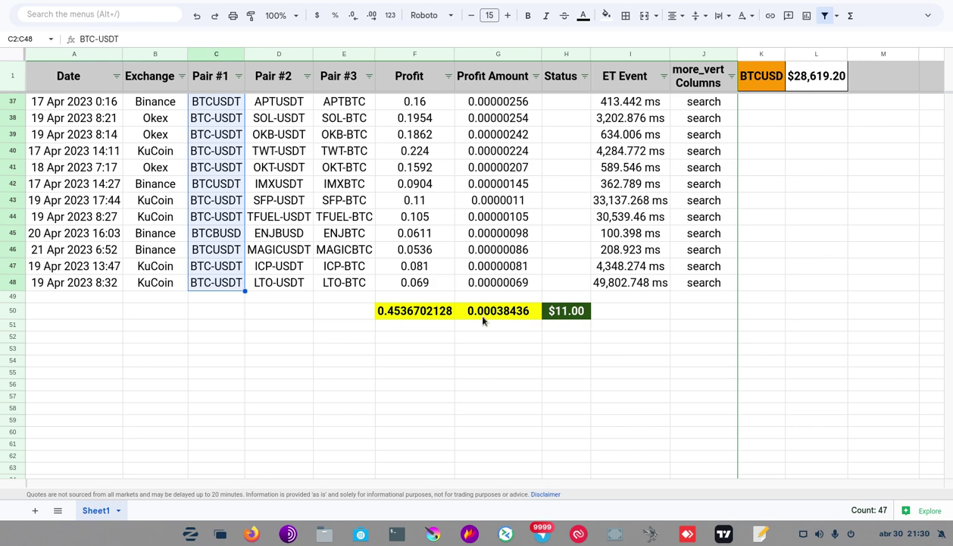
Switch to the SnowBallBot terminal and highlight the elapsed hours in the statistics.
key("alt+Tab")
key("alt+Tab")
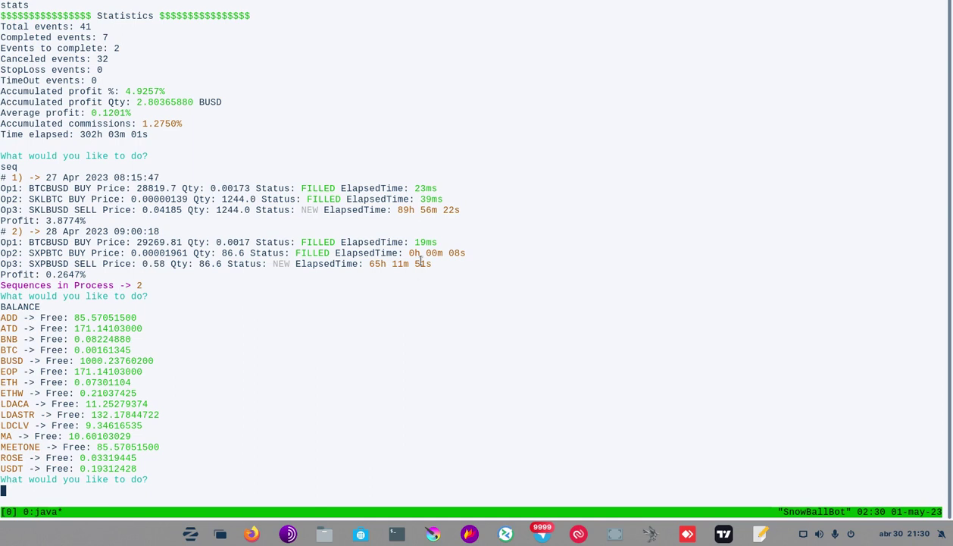
left_click_drag(74, 134, 111, 135)
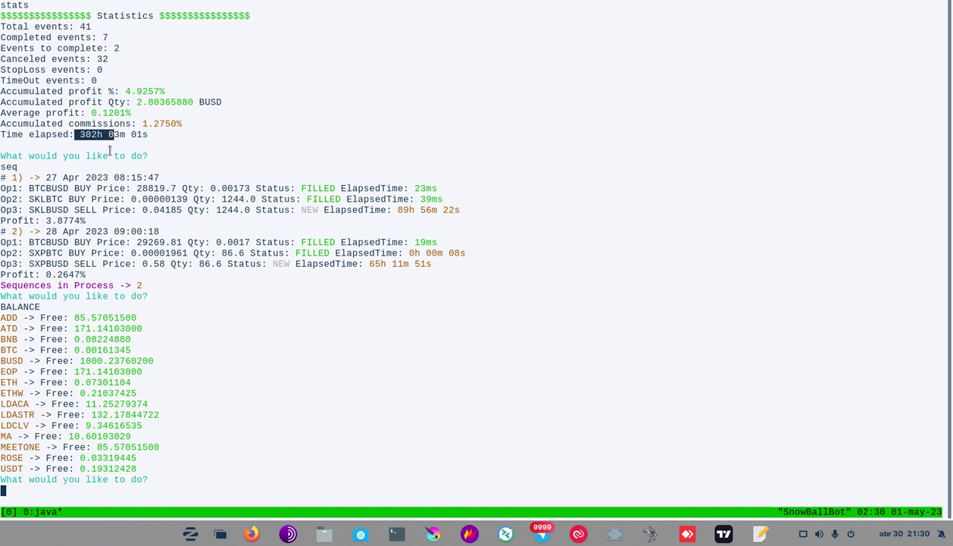
Open the calculator, divide 302 by 24 to convert the elapsed hours to days, and clear the entry.
key("XF86Calculator")
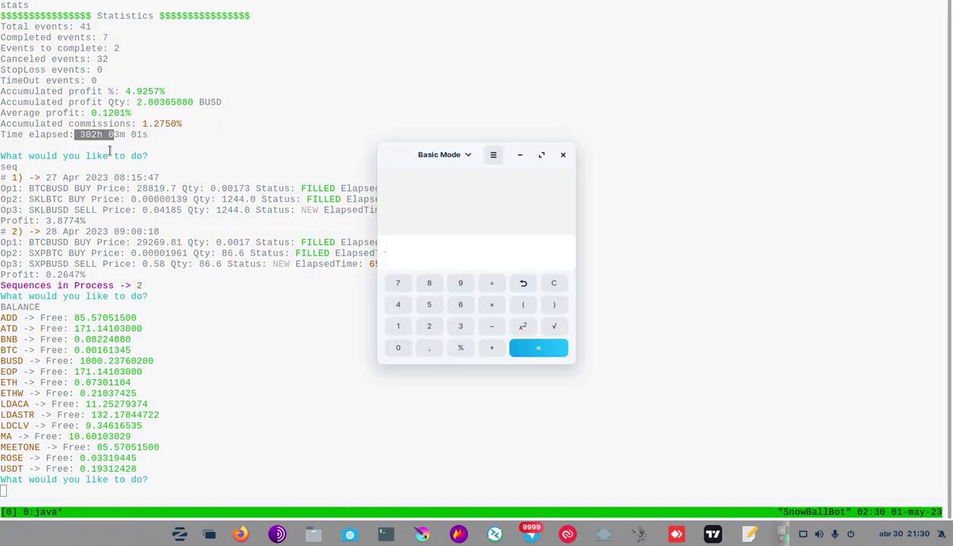
type("302/24")
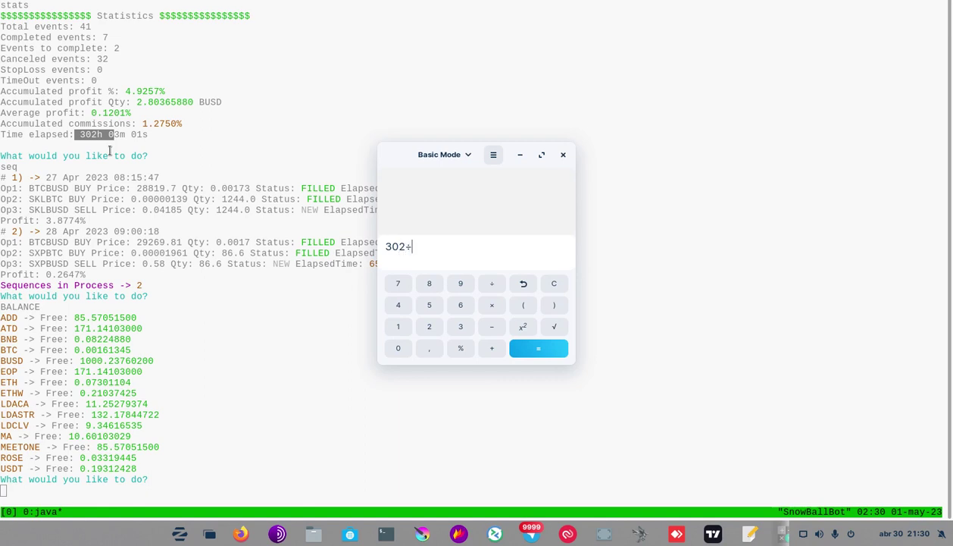
key("Return")
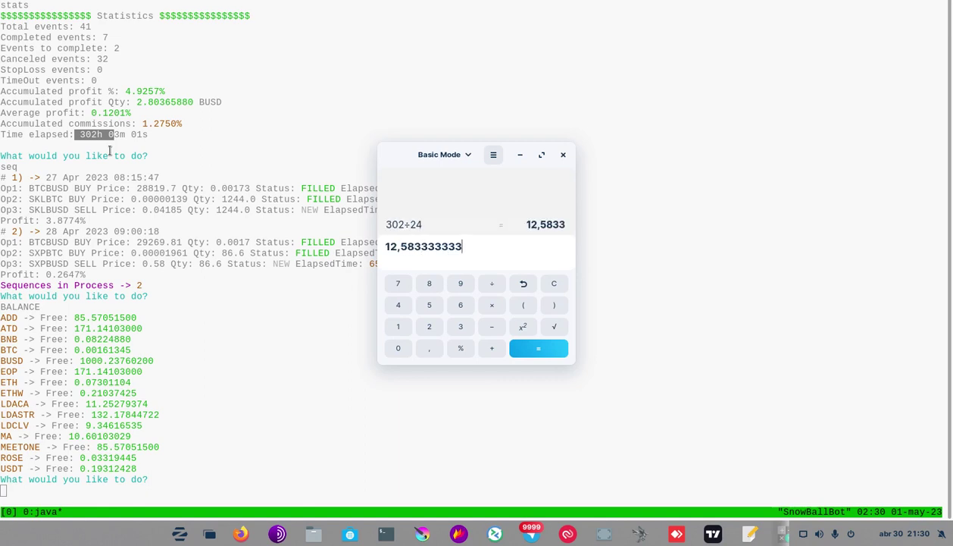
key("Escape")
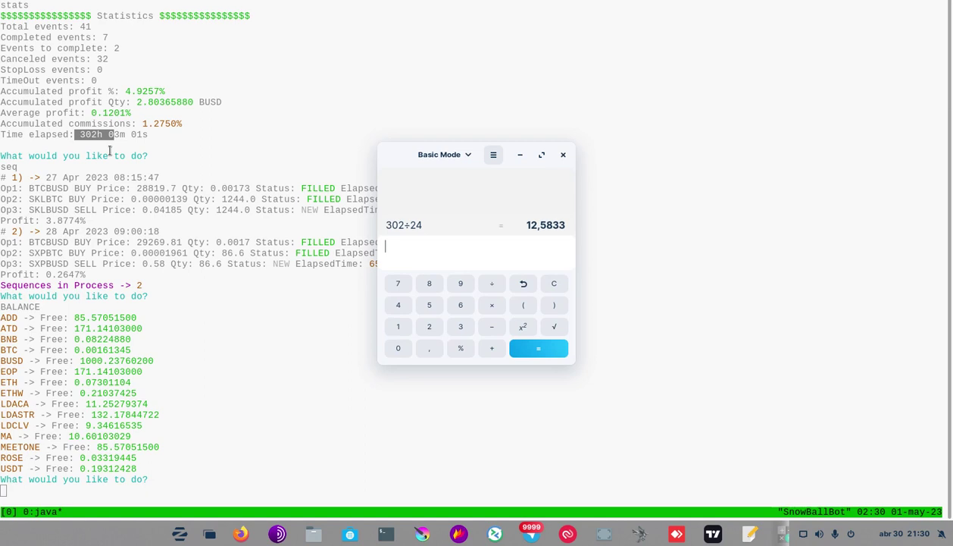
Close the calculator and highlight the accumulated profit quantity, accumulated profit percentage and average profit in the terminal statistics.
left_click(563, 154)
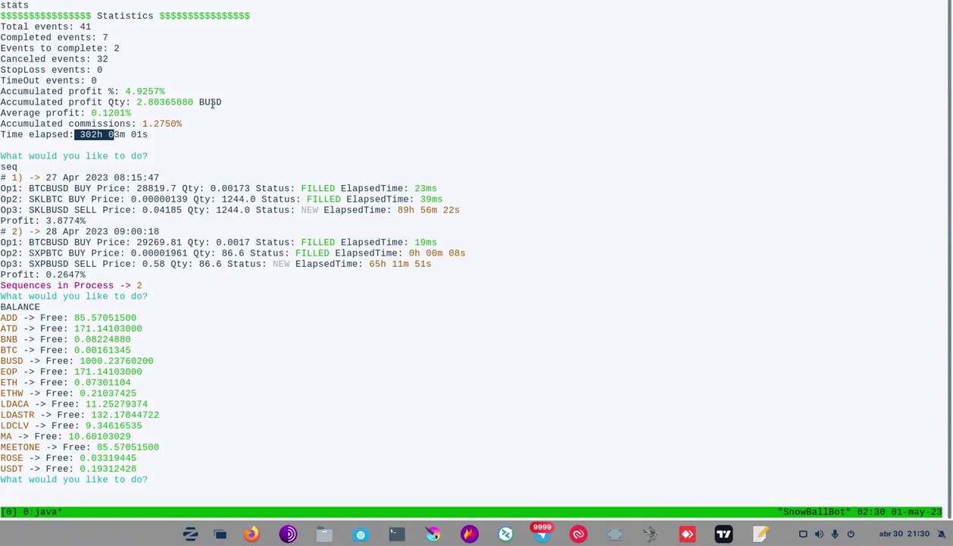
left_click_drag(223, 102, 134, 100)
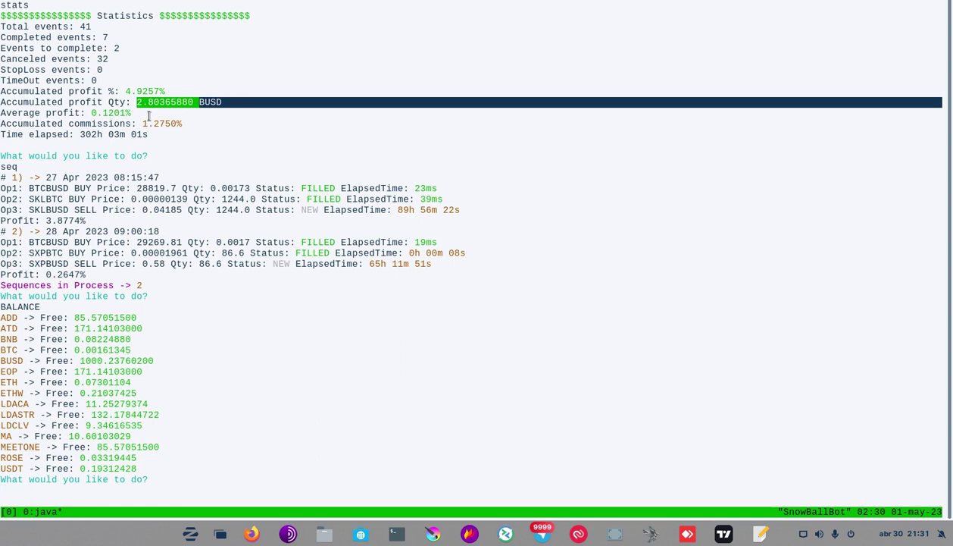
left_click(128, 90)
left_click_drag(127, 90, 158, 93)
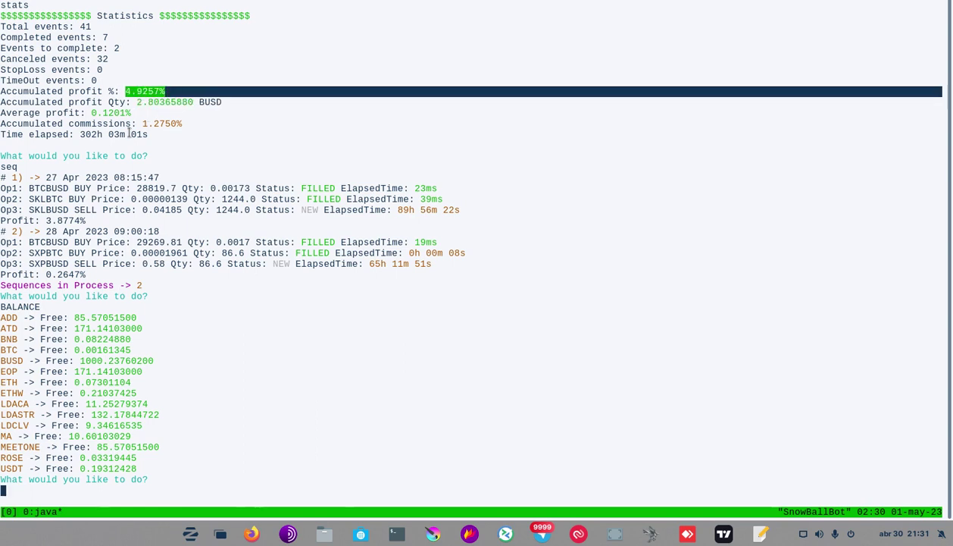
left_click(93, 112)
left_click_drag(93, 112, 135, 112)
Switch to the spreadsheets and bring up the events.xlsx sheet with the filled trades, selecting the embedded statistics image.
key("alt+Tab")
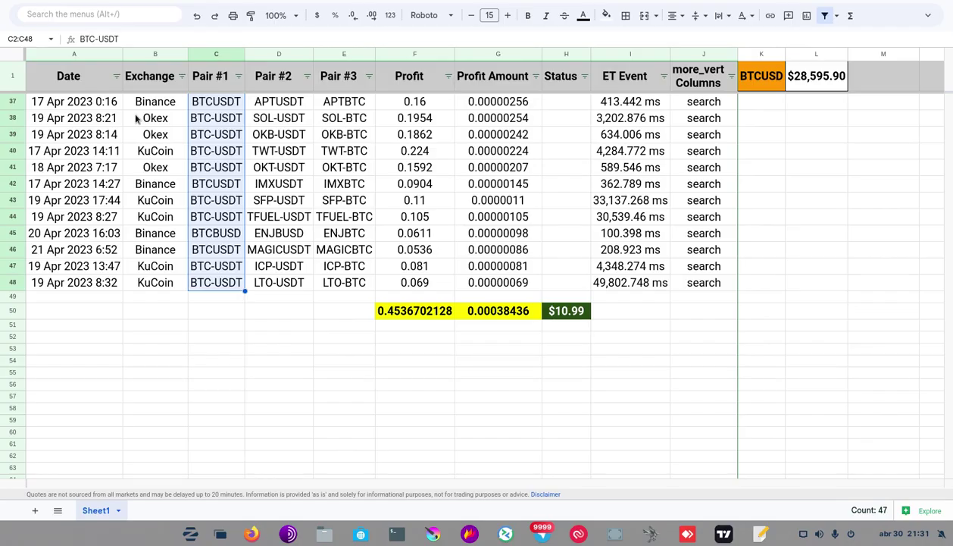
left_click(175, 395)
scroll(176, 402, "up", 2)
scroll(176, 403, "up", 10)
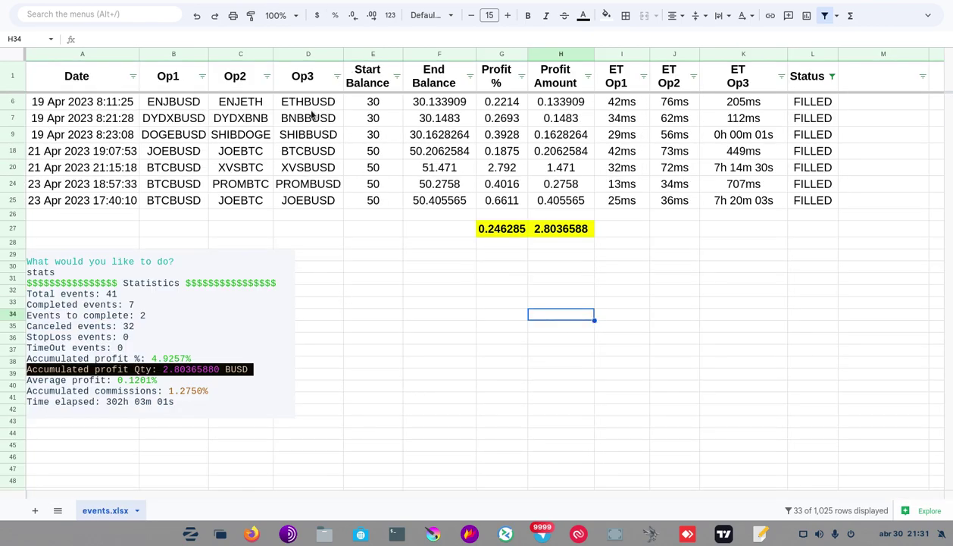
left_click(135, 307)
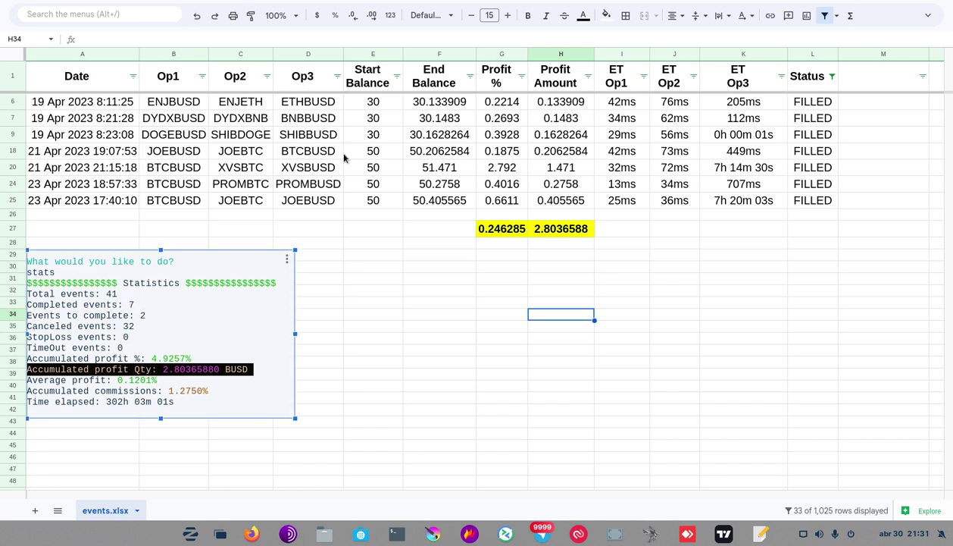
Go through the Op3 entries of the filled trades one by one, from ETHBUSD in row 6 to JOEBUSD in row 25.
left_click(319, 102)
left_click(320, 119)
left_click(322, 135)
left_click(319, 151)
left_click(319, 168)
left_click(317, 184)
left_click(318, 201)
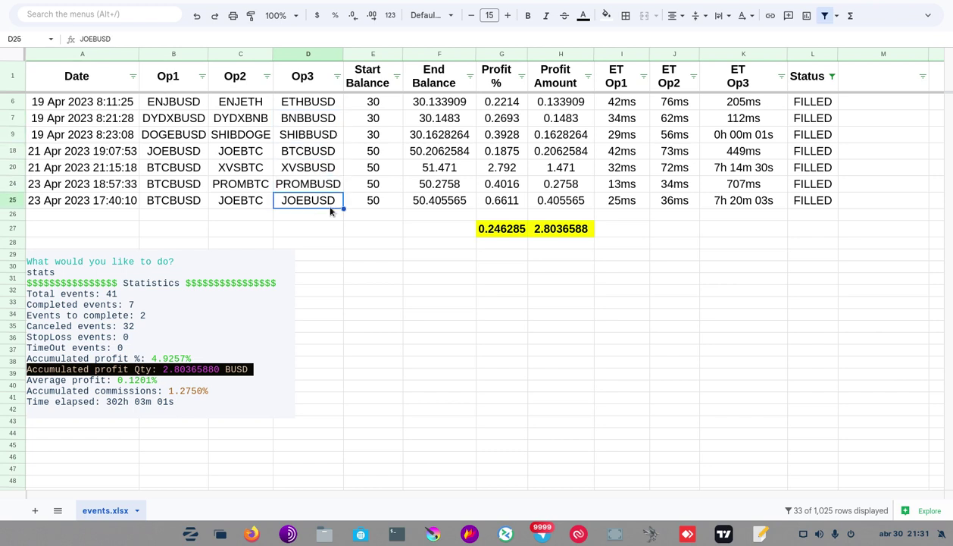
Check the Start Balance cells of the trades in rows 18, 20, 24 and 25.
left_click(376, 152)
left_click(372, 168)
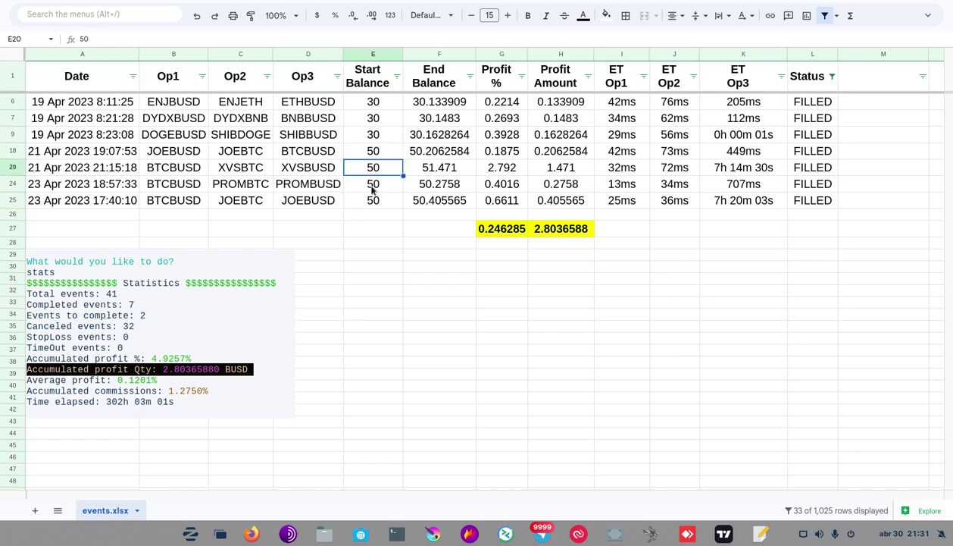
left_click(372, 190)
left_click(368, 200)
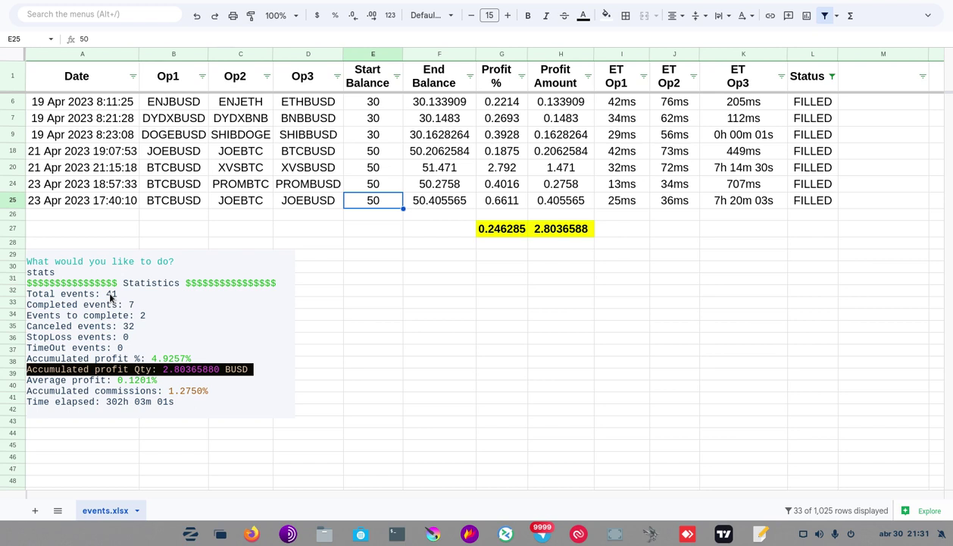
Inspect the average profit and profit amount sum formulas in row 27, and return to the scanner dashboard.
left_click(505, 233)
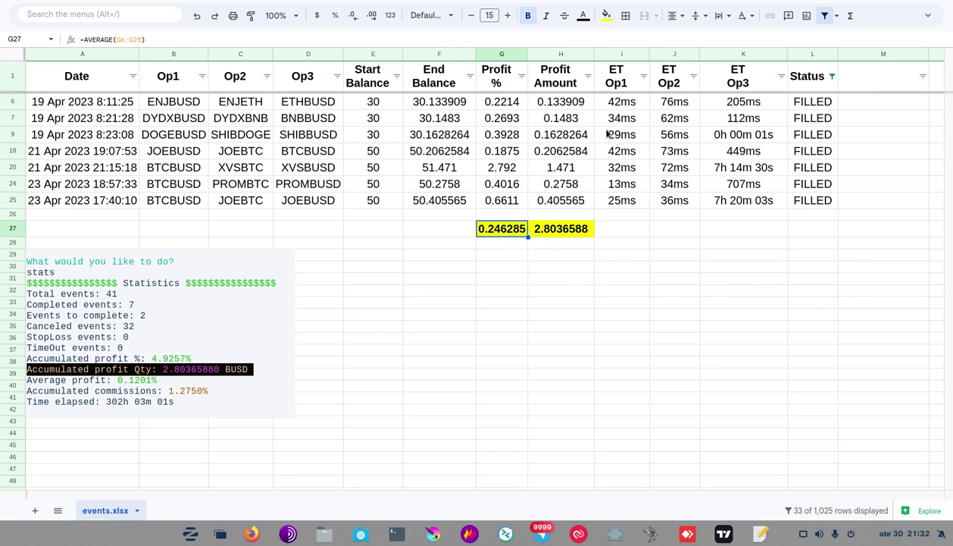
left_click(564, 232)
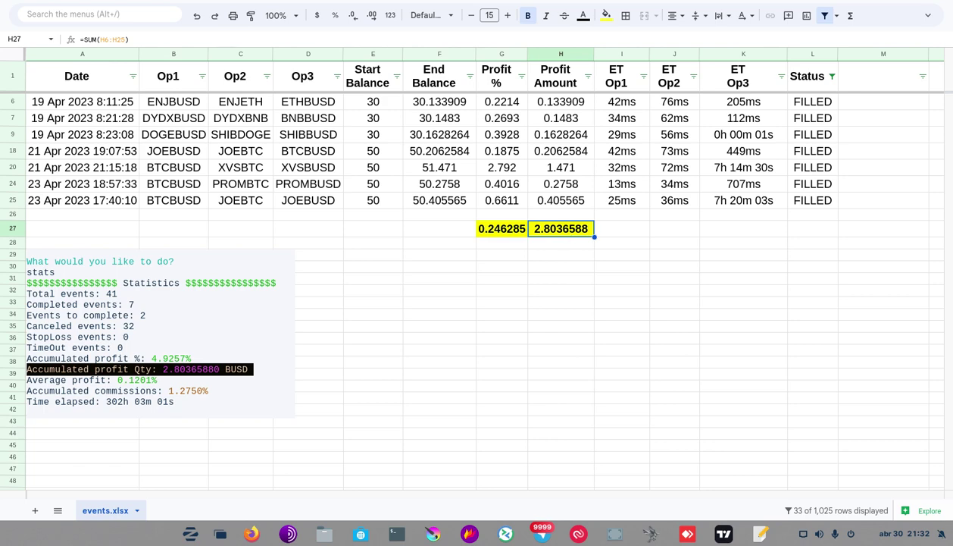
key("alt+Tab")
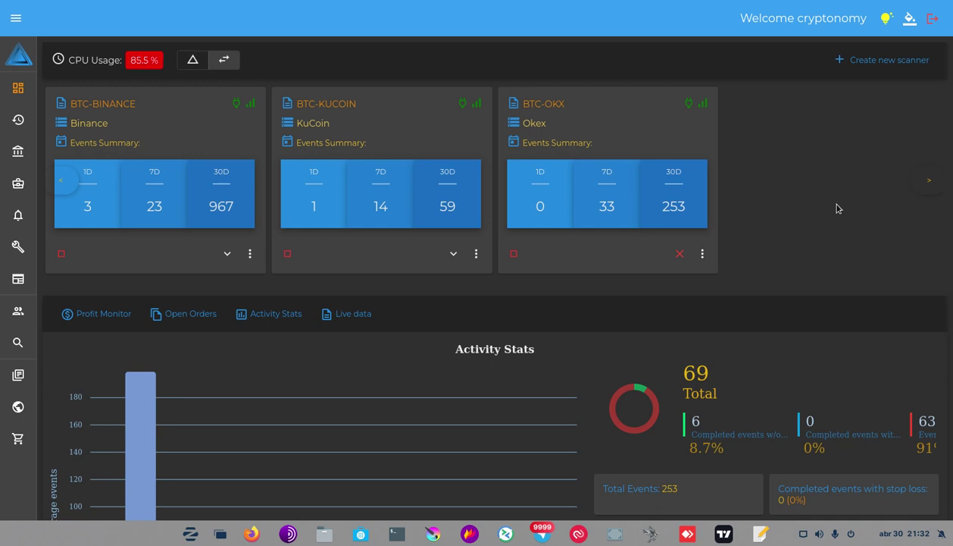
mouse_move(614, 534)
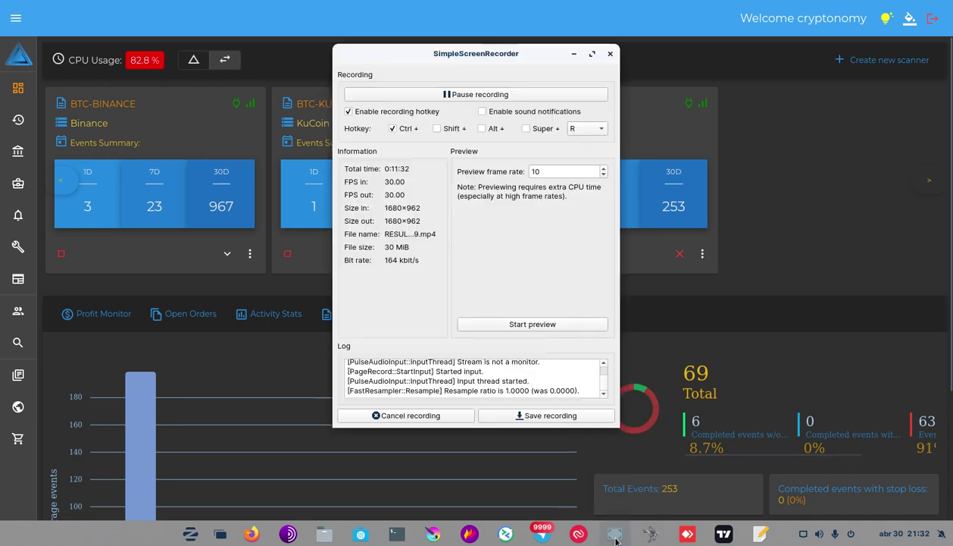